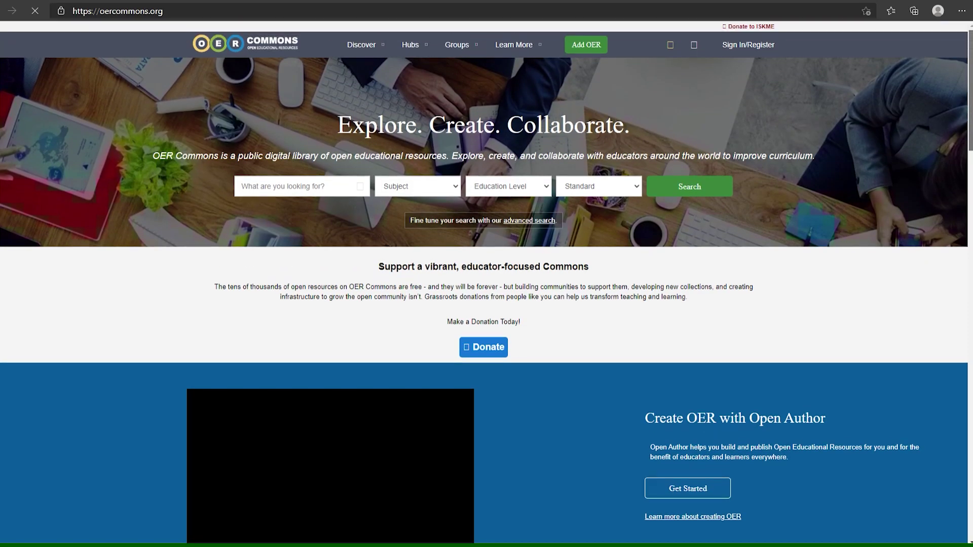
scroll(484, 304, "down", 5)
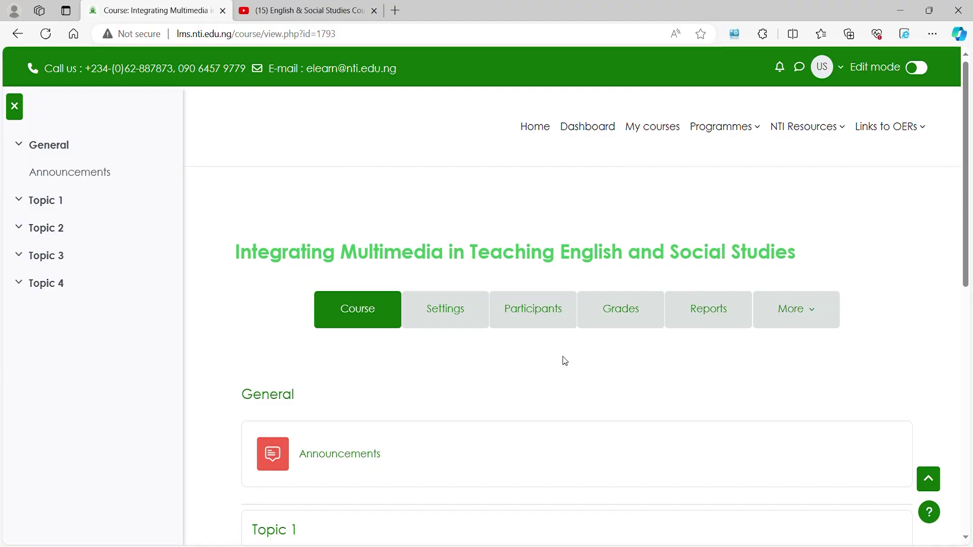
Scroll down the NTI Moodle course page
scroll(563, 357, "down", 4)
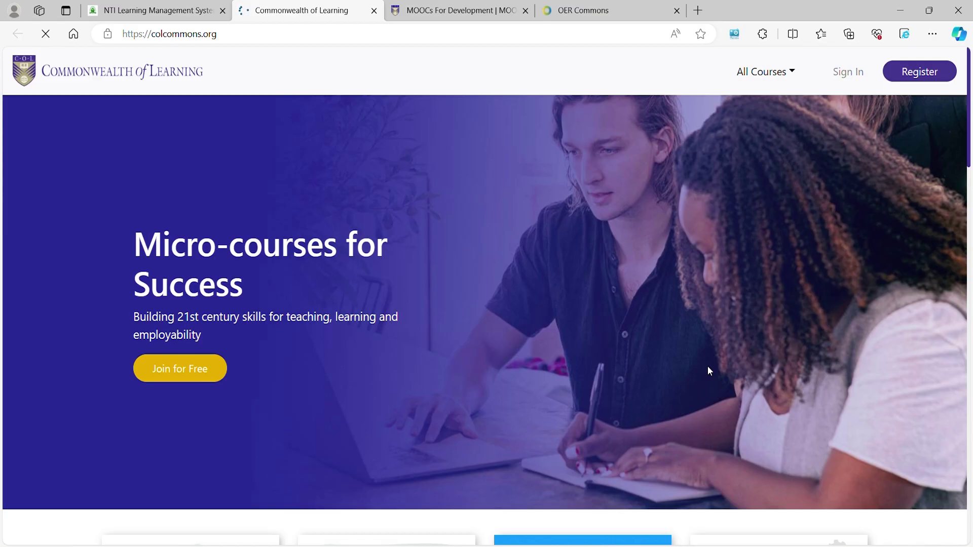
scroll(707, 366, "down", 3)
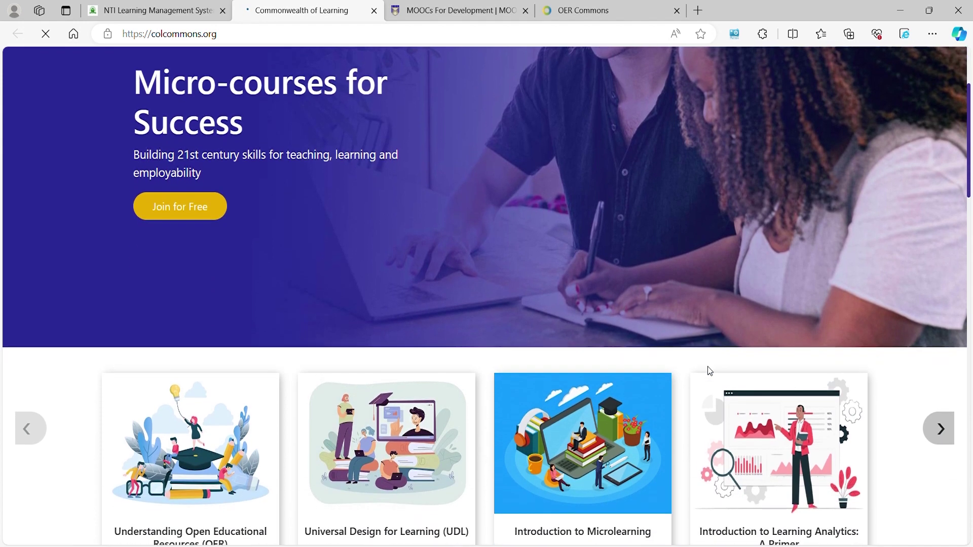
scroll(707, 367, "down", 2)
scroll(707, 367, "down", 3)
scroll(709, 368, "down", 2)
scroll(709, 368, "down", 7)
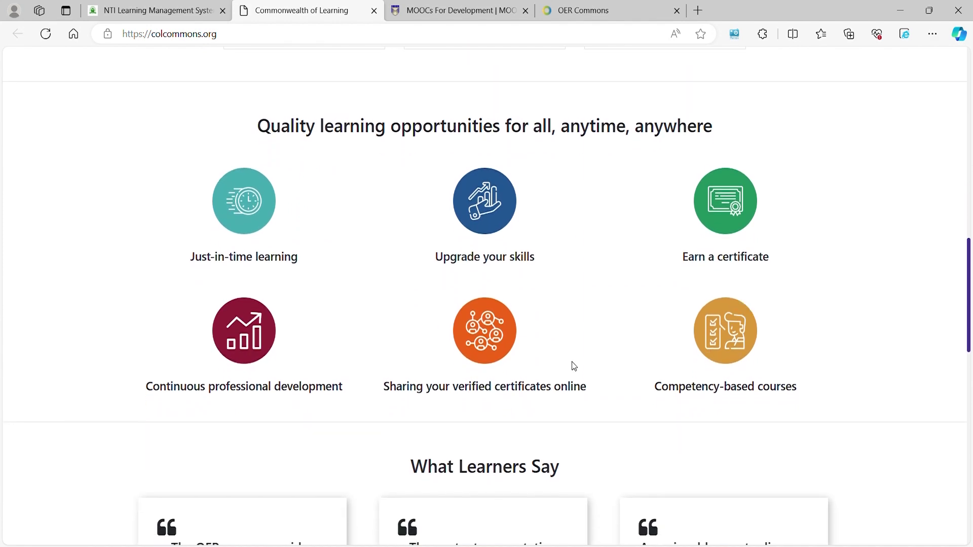
scroll(571, 365, "up", 1)
scroll(573, 366, "down", 2)
scroll(575, 366, "down", 1)
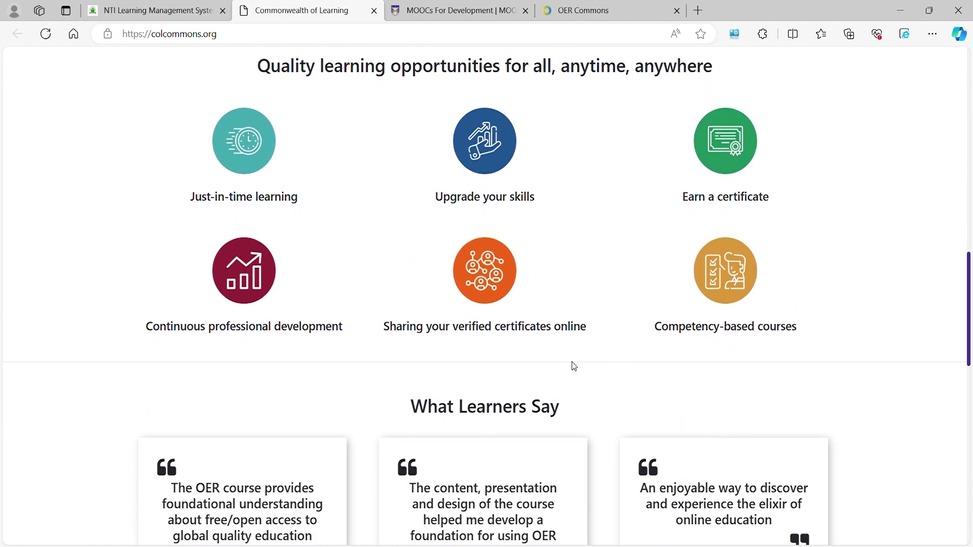
scroll(574, 366, "down", 4)
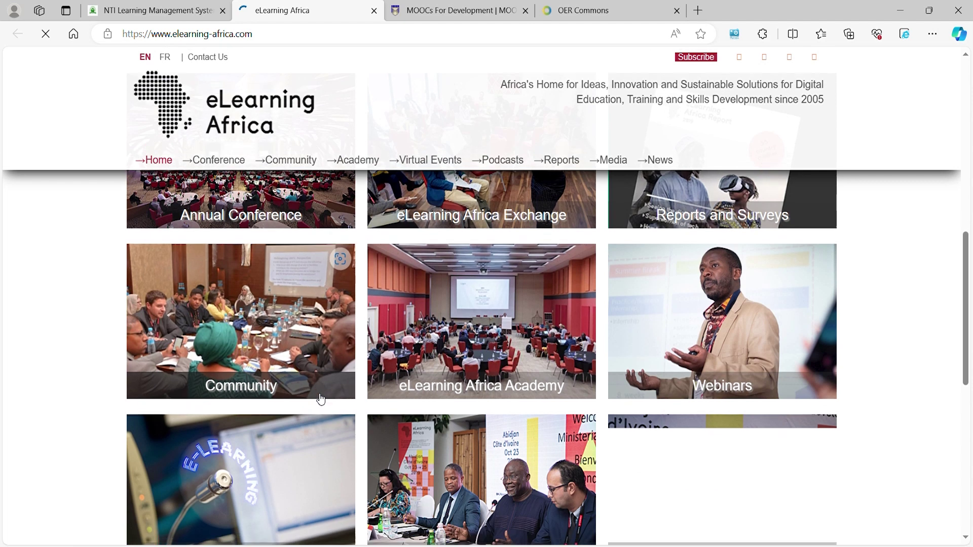
Scroll through the YouTube results for 'open educational resources (oer)'
scroll(319, 398, "down", 2)
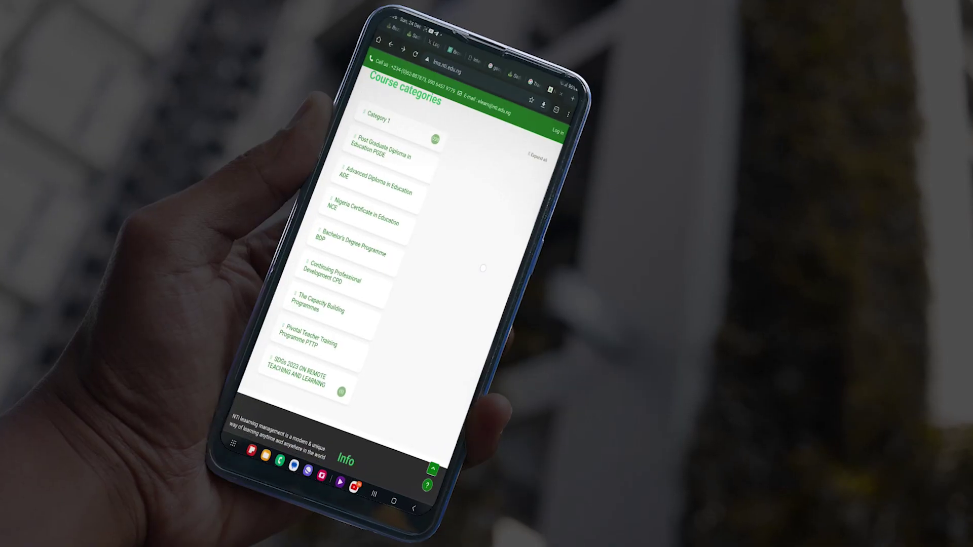
scroll(482, 268, "down", 2)
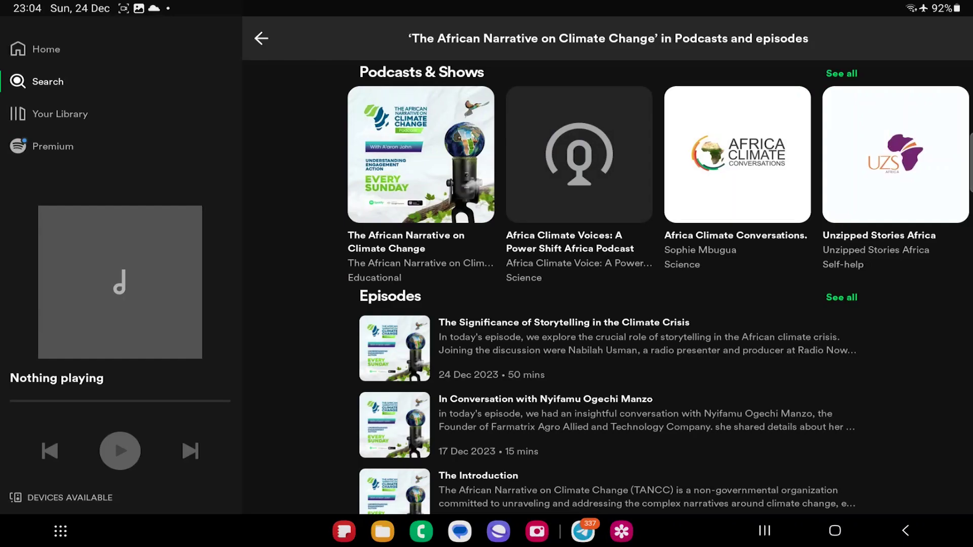
Drag across the YouTube page and scroll back up the search results
left_click_drag(683, 424, 664, 410)
left_click_drag(710, 147, 335, 147)
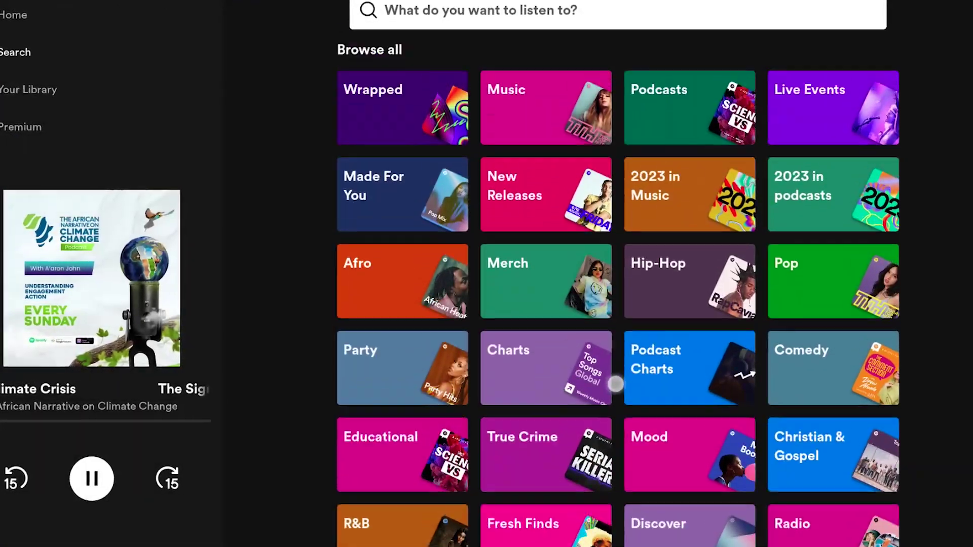
scroll(617, 289, "up", 2)
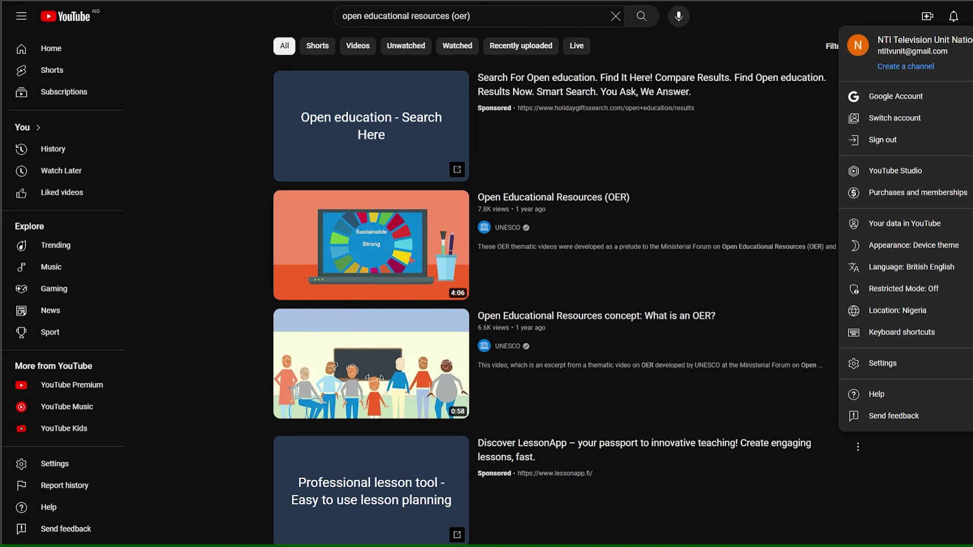
Create the 'NTI Television Unit National Teachers Institute' channel and open its empty Studio content page
left_click(922, 67)
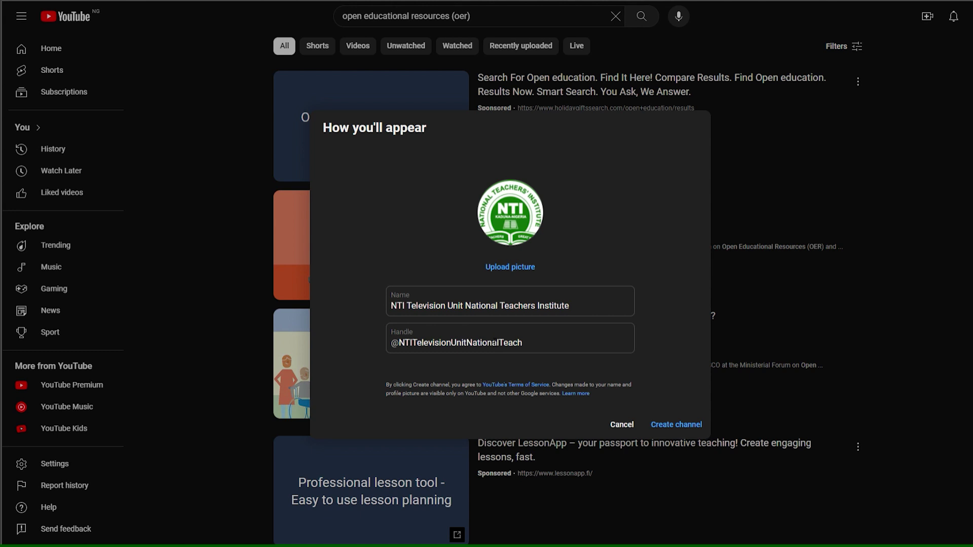
left_click(688, 431)
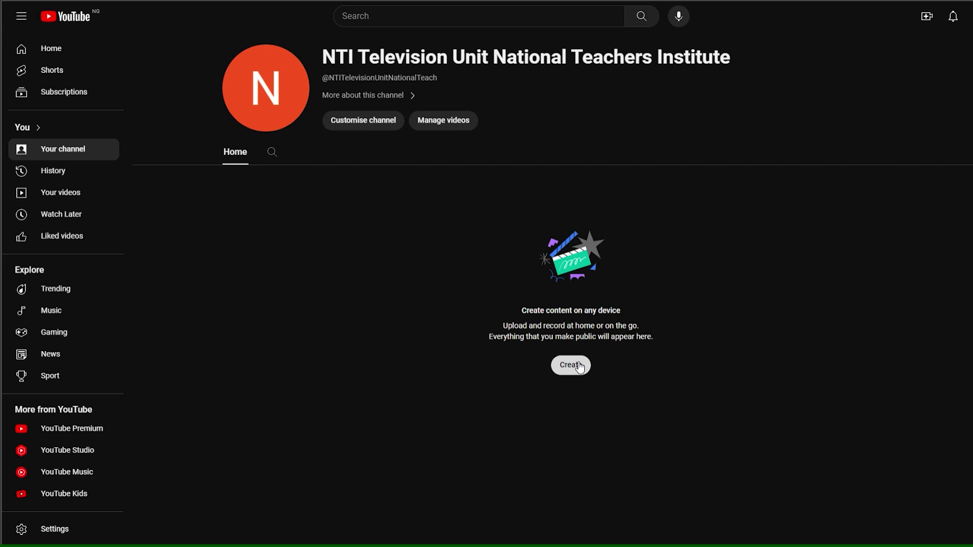
left_click(581, 367)
left_click(510, 388)
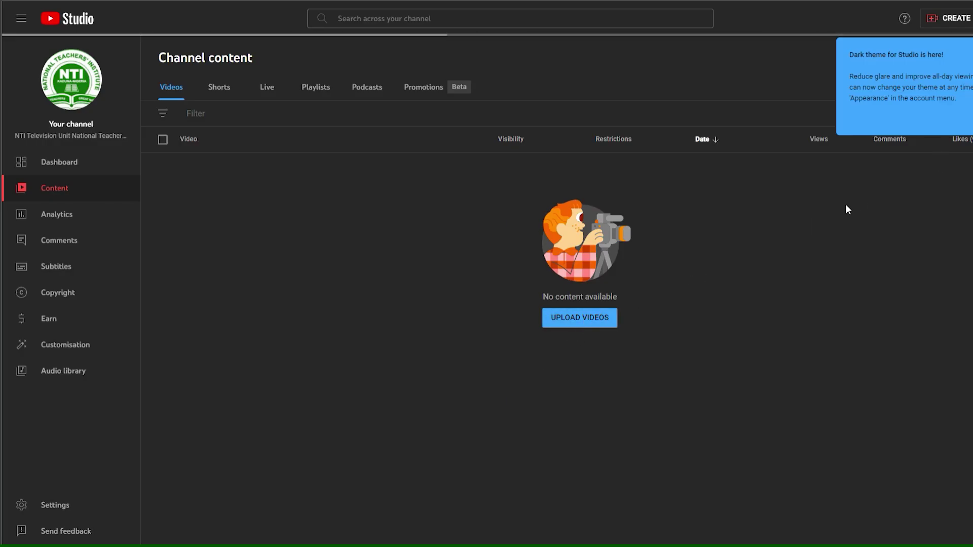
Upload the English & Social Studies Course Overview video with the third thumbnail, not made for kids, and set visibility
left_click(569, 324)
left_click(497, 341)
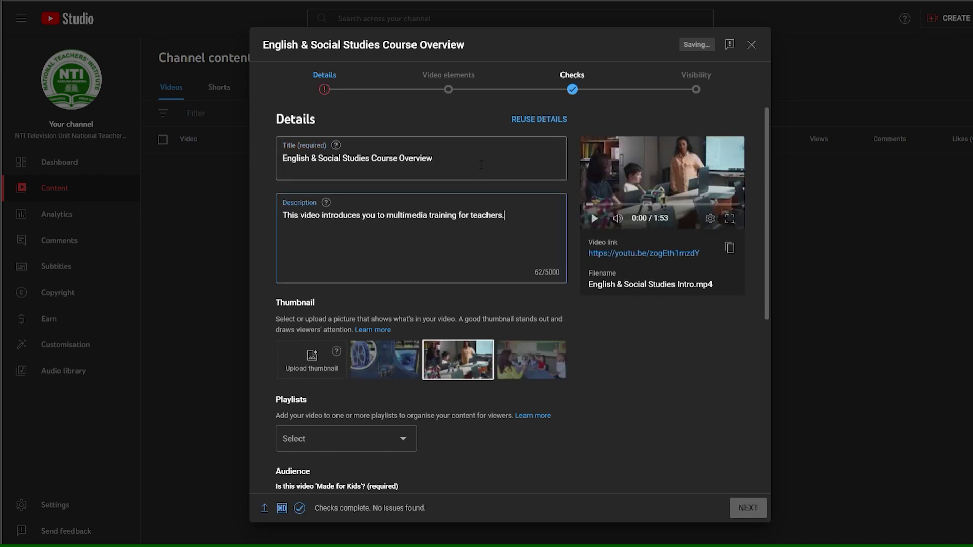
left_click(515, 361)
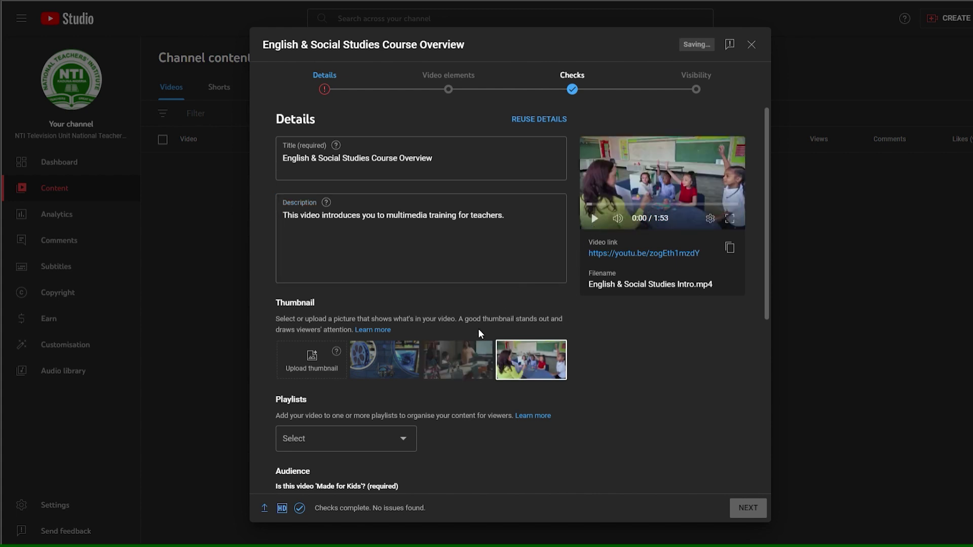
scroll(532, 304, "down", 6)
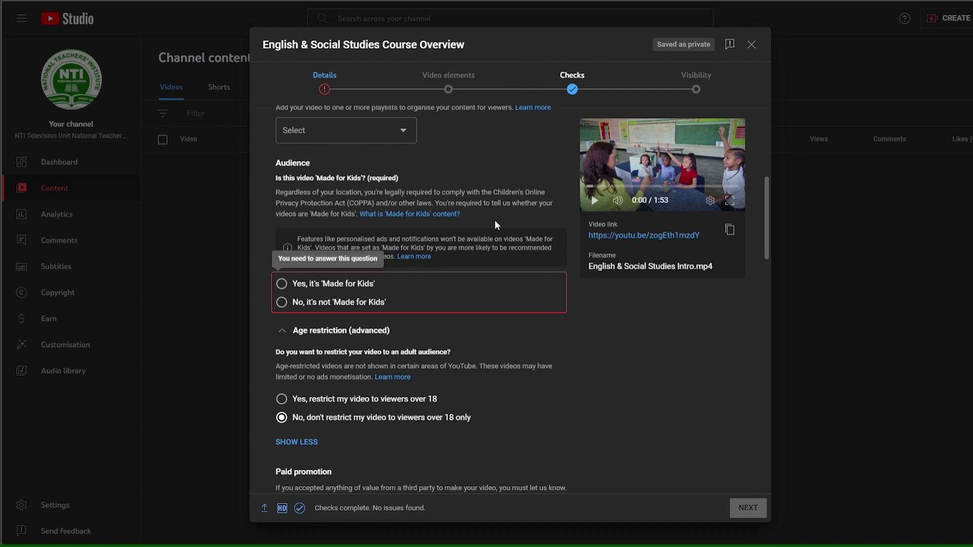
left_click(310, 303)
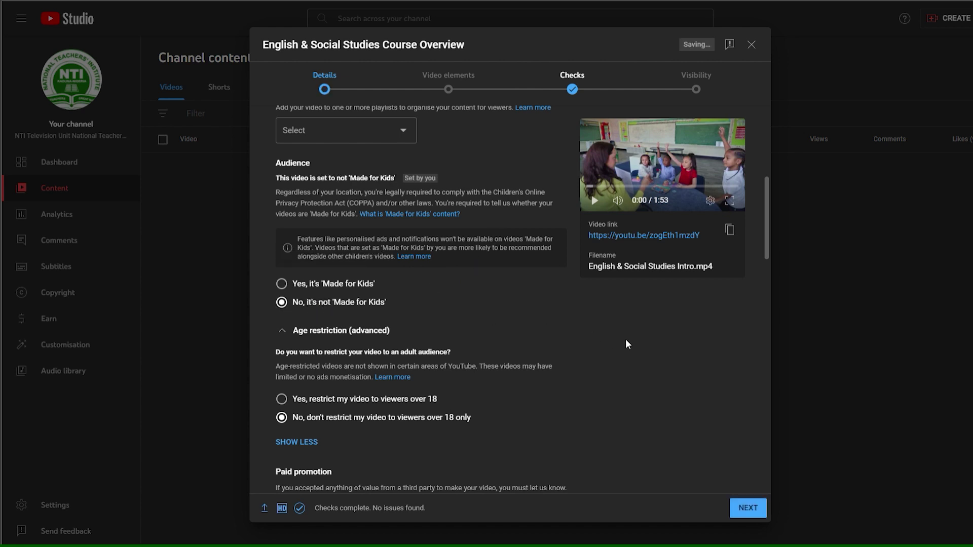
left_click(748, 508)
left_click(748, 507)
left_click(748, 507)
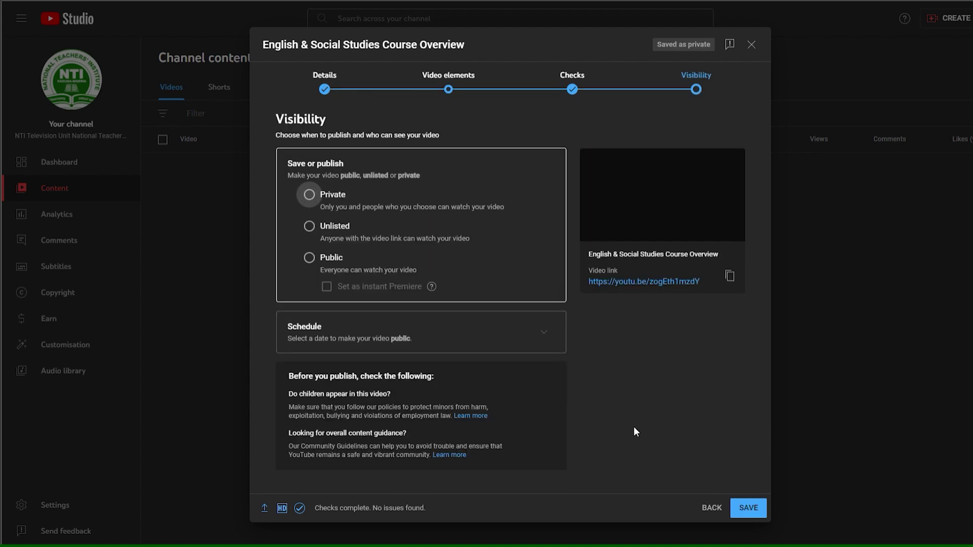
left_click(309, 258)
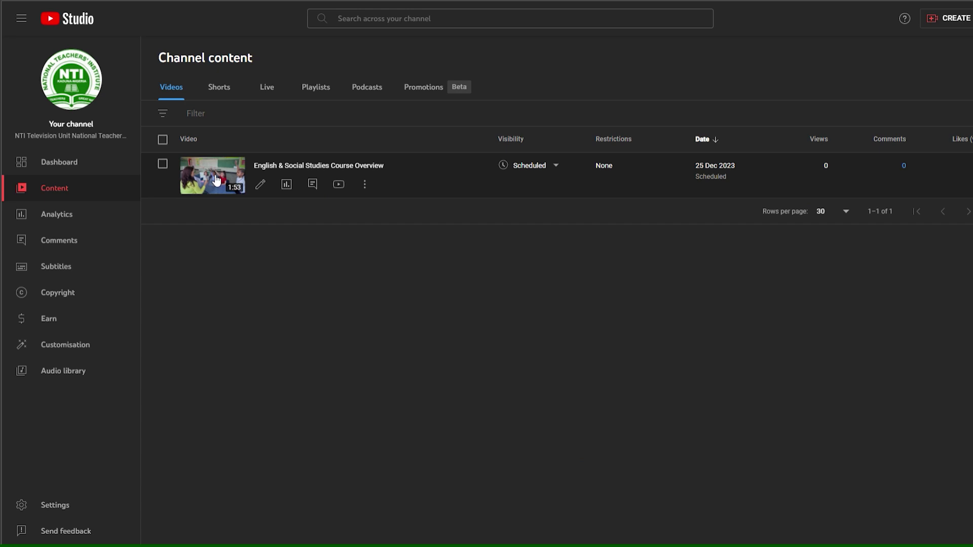
Play the course overview video on YouTube and copy its embed code from the player
left_click(217, 180)
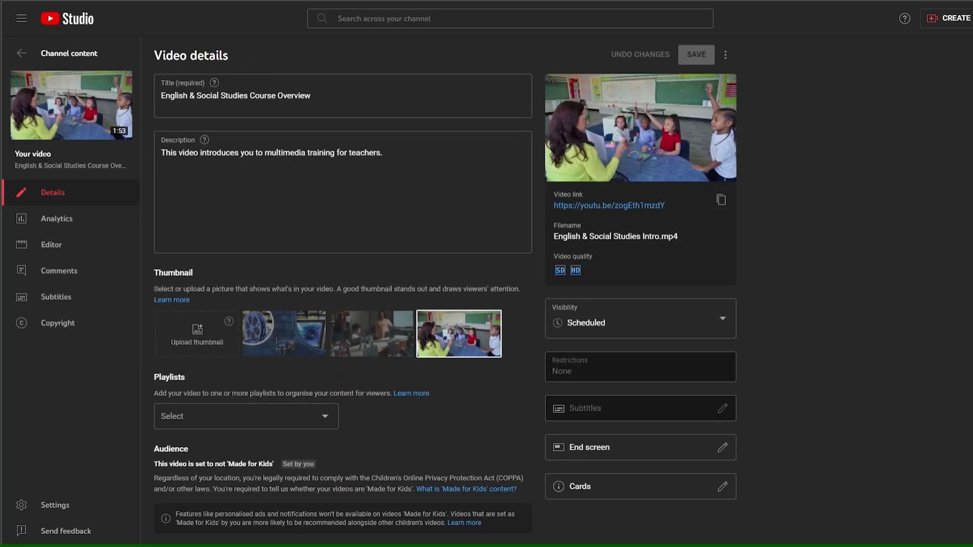
left_click(46, 134)
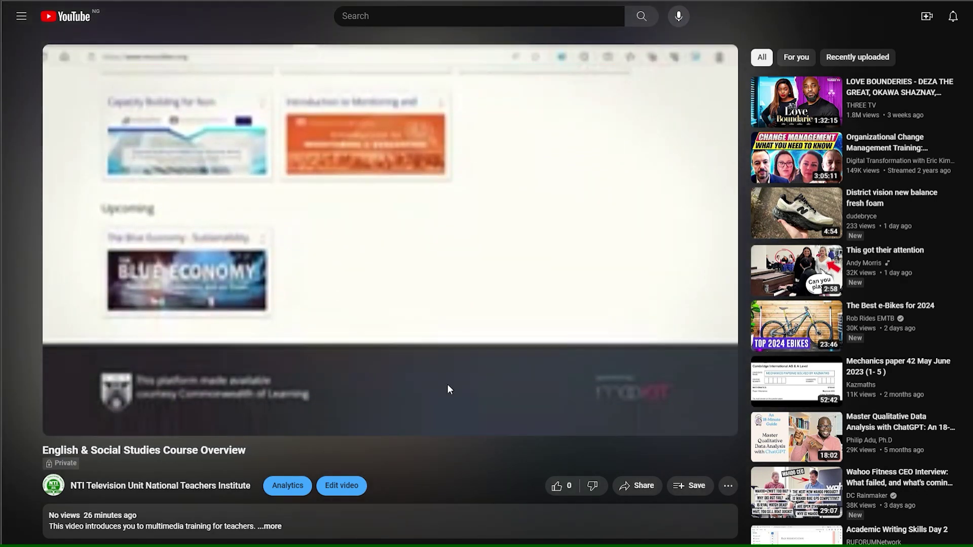
right_click(400, 270)
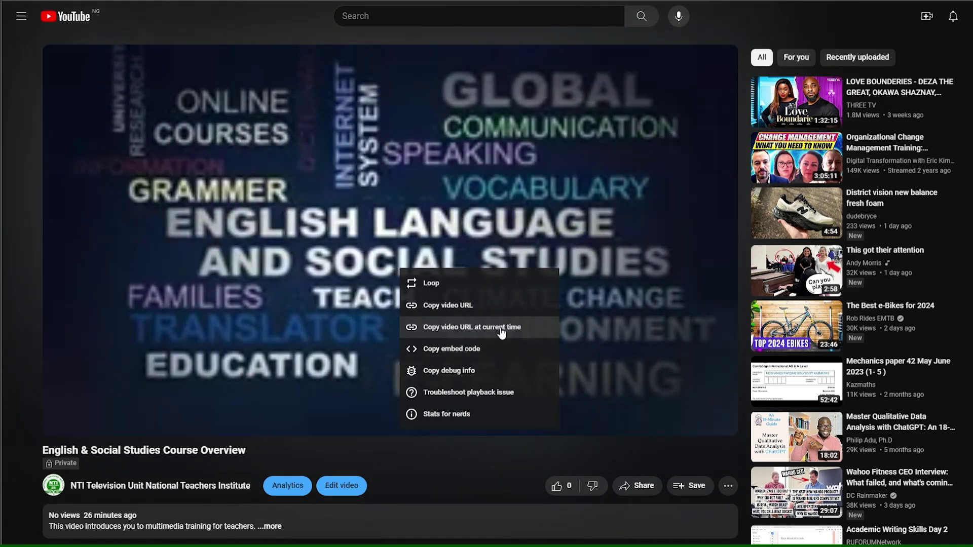
left_click(501, 330)
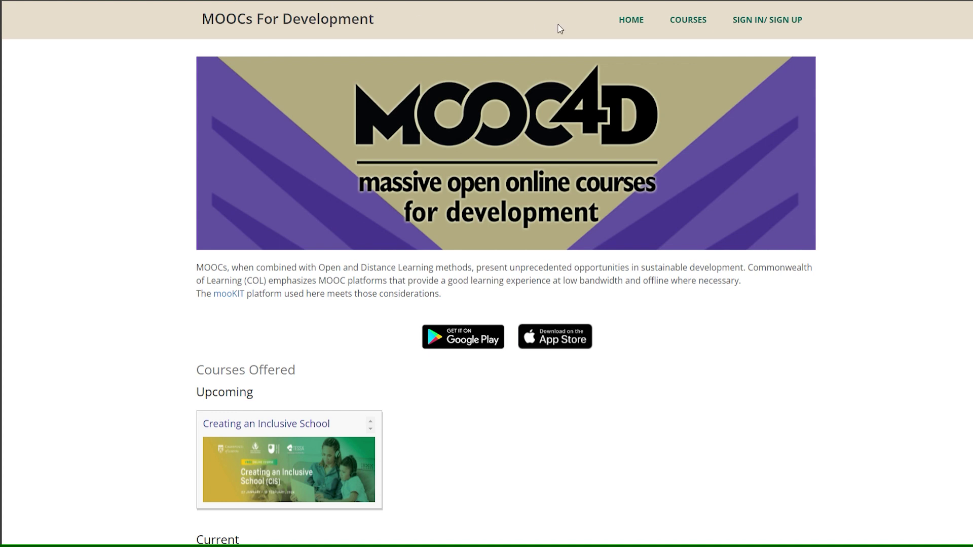
Open the MOOCs For Development courses list
left_click(703, 22)
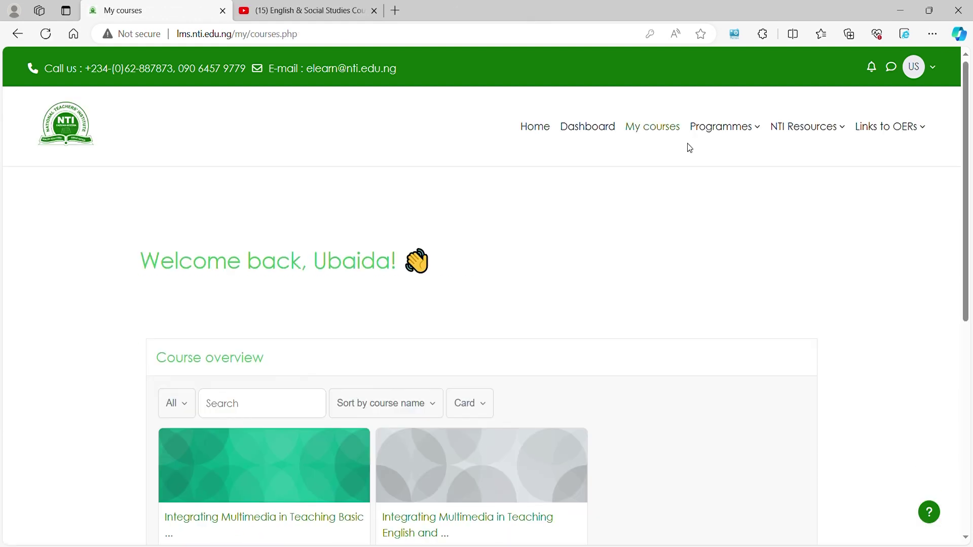
Open the 'Uploading Multimedia Lesson on LMS' discussion in the English course's Announcements forum
scroll(688, 147, "down", 4)
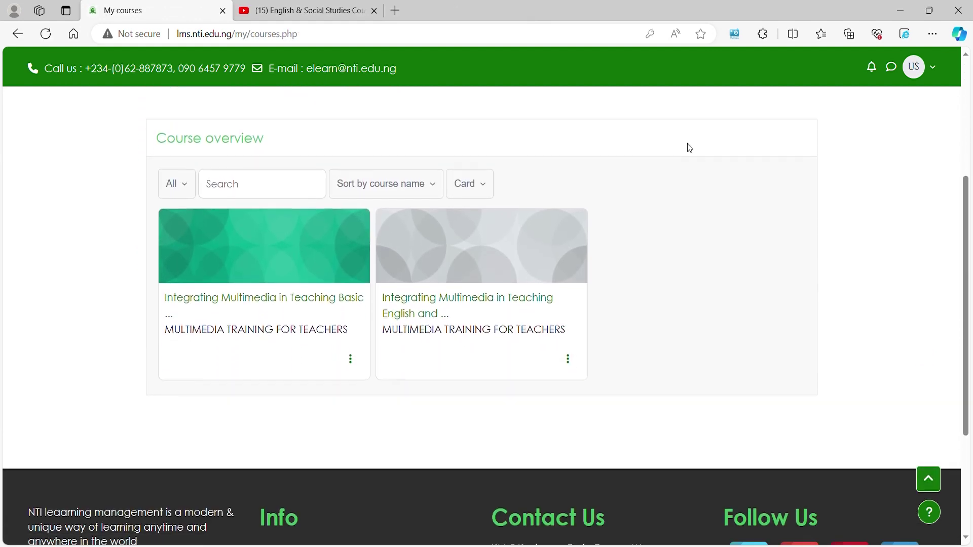
scroll(689, 148, "down", 2)
left_click(428, 226)
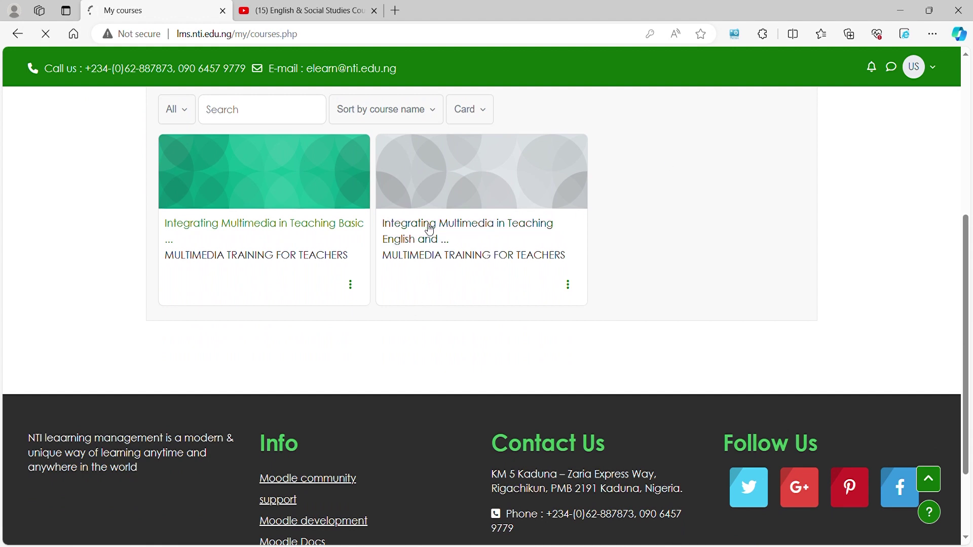
left_click(330, 234)
scroll(644, 413, "down", 5)
left_click(402, 356)
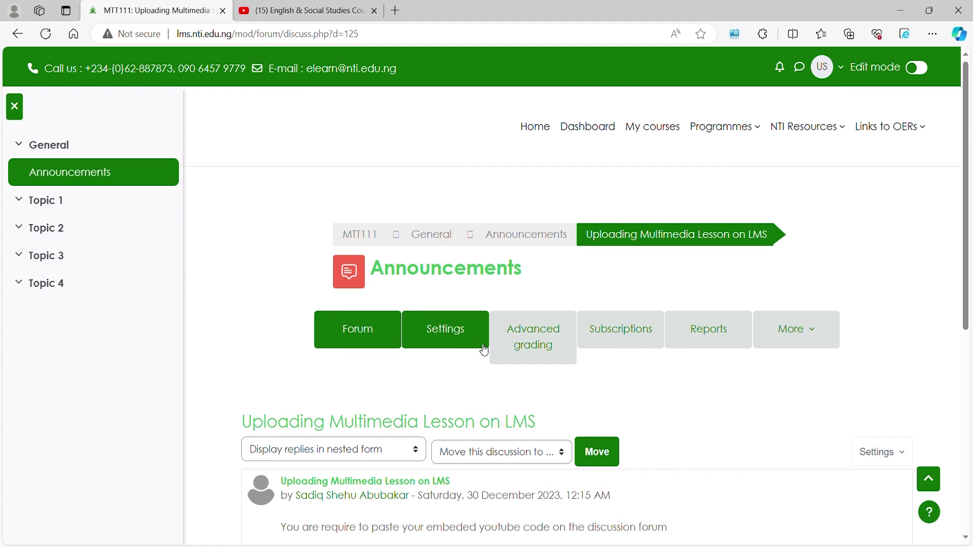
Reply to the discussion with the pasted YouTube embed code and post it
scroll(614, 275, "down", 4)
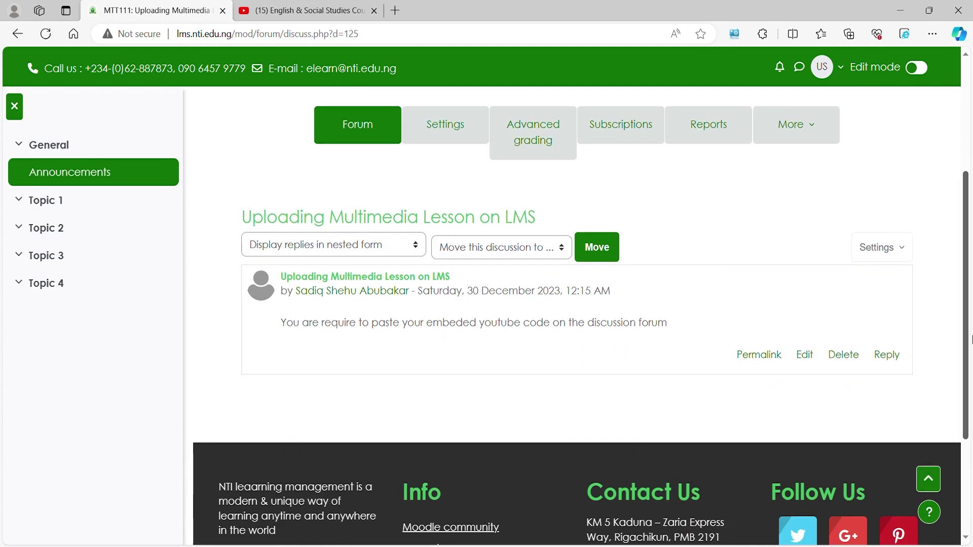
left_click(887, 355)
key("ctrl+v")
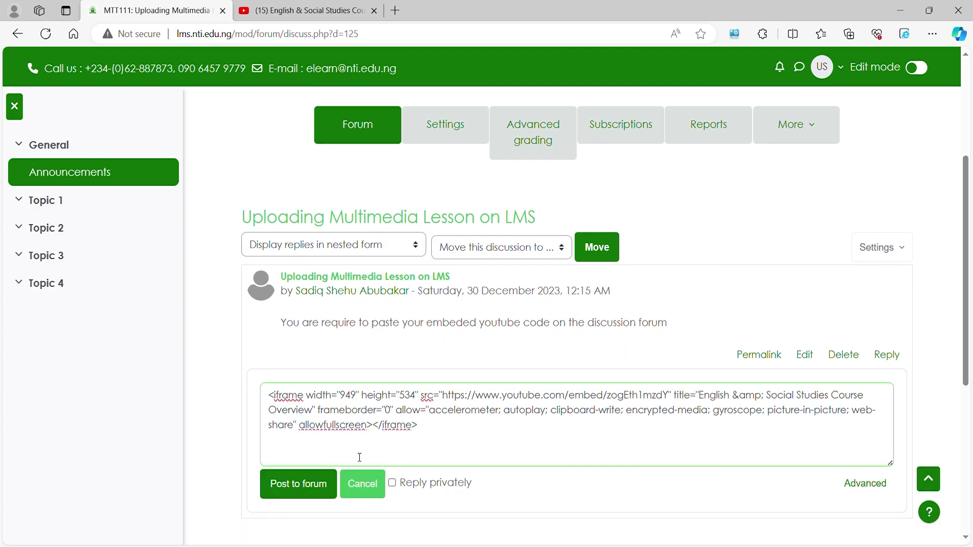
left_click(319, 486)
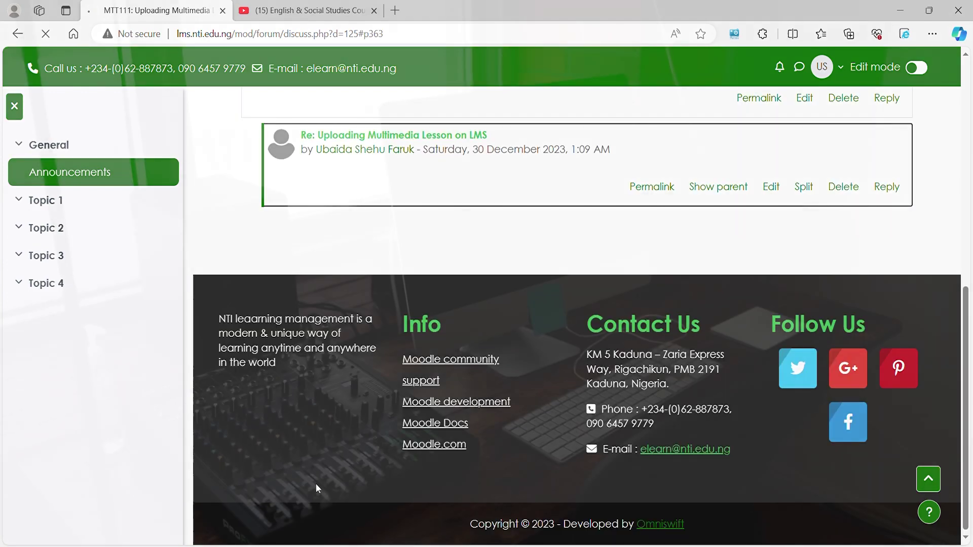